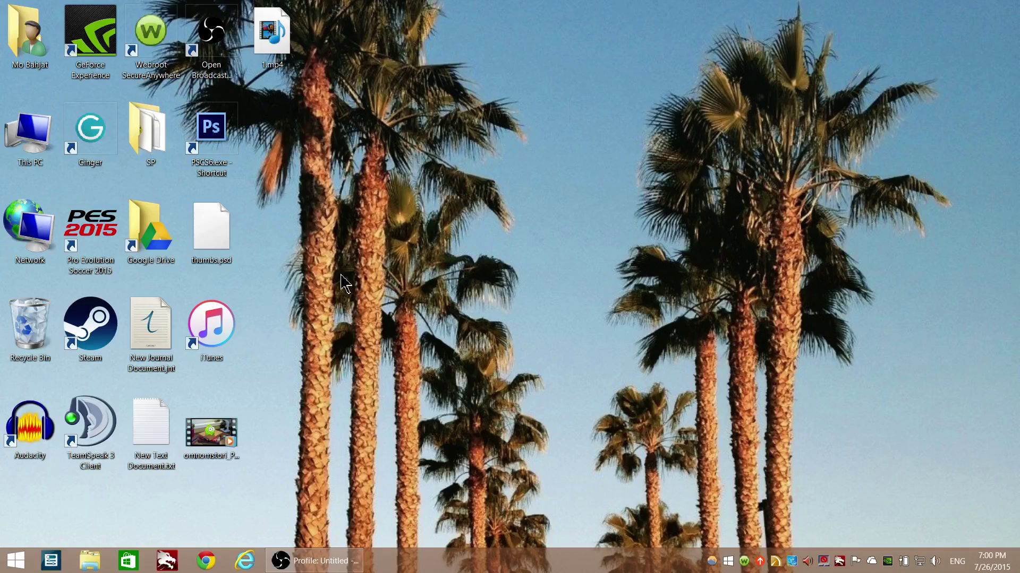
# Step: Launch iTunes from its desktop shortcut
pyautogui.click(221, 331)
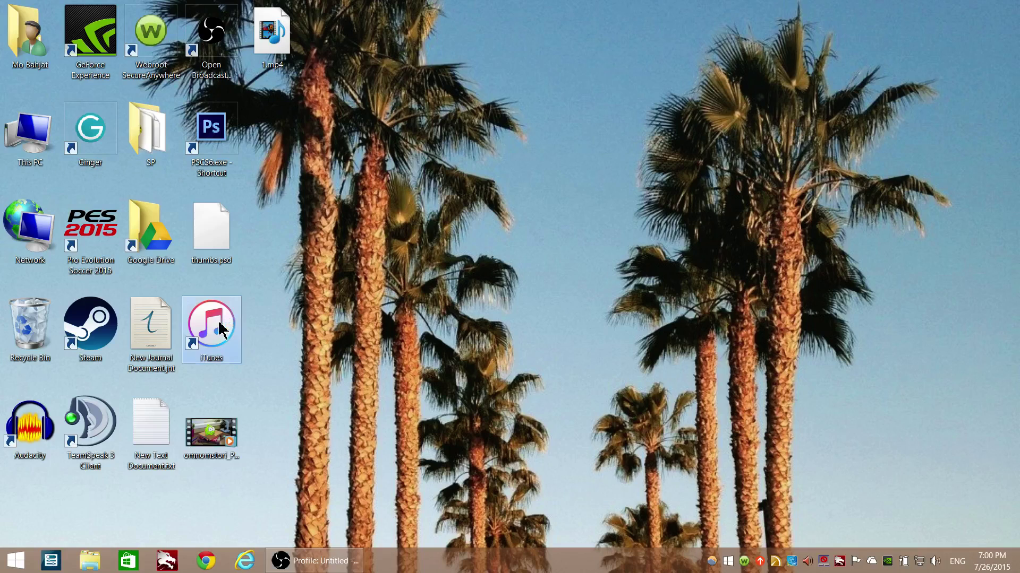
pyautogui.doubleClick(220, 330)
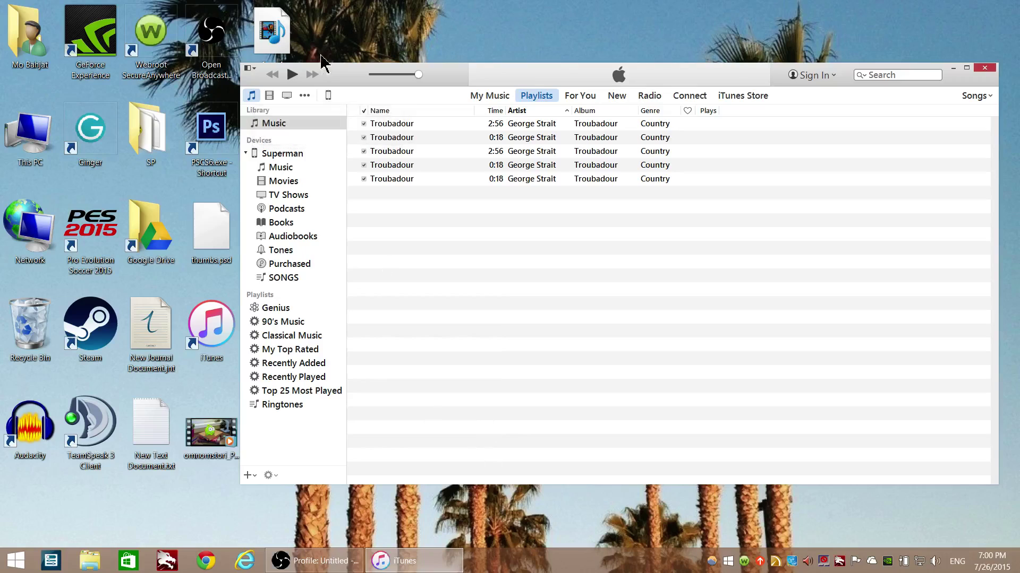
# Step: Show the connected iPhone's Summary page with its backup and sync options
pyautogui.click(328, 96)
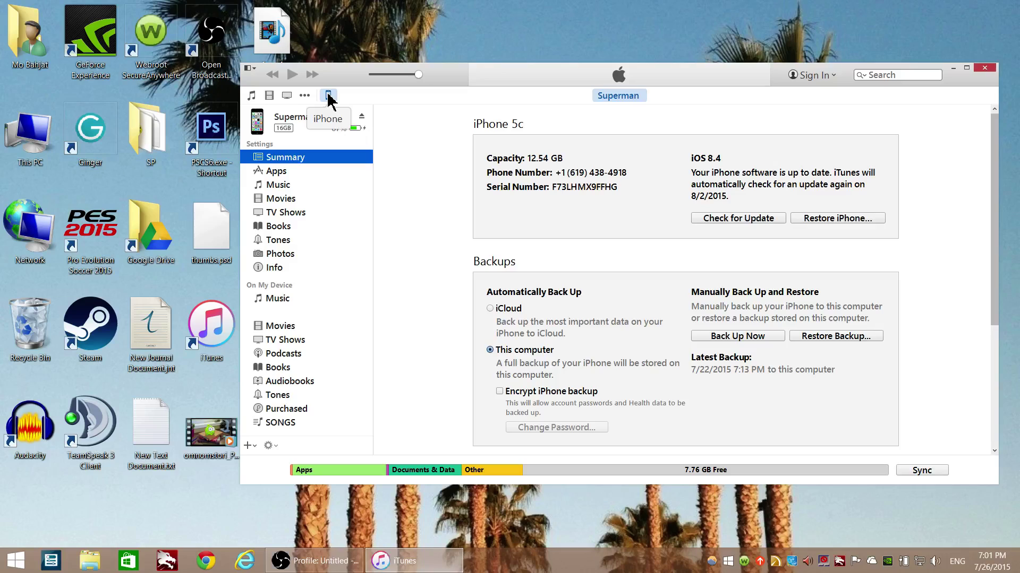
pyautogui.scroll(-5, 414, 172)
pyautogui.scroll(-2, 414, 171)
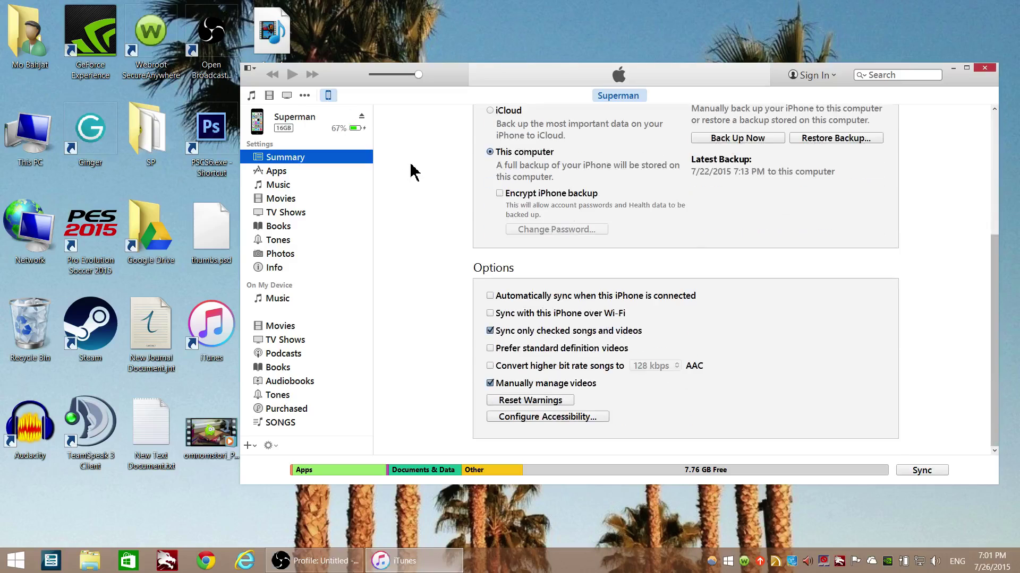
pyautogui.scroll(2, 415, 171)
pyautogui.scroll(-2, 414, 171)
# Step: Sync the iPhone from its Summary page
pyautogui.click(921, 470)
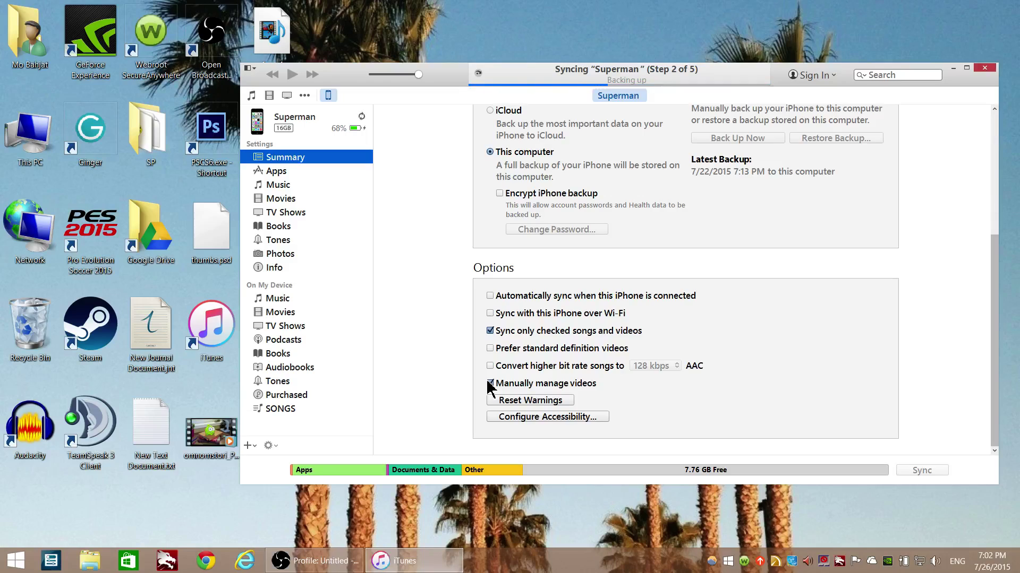
# Step: Switch to the empty Movies library and move the iTunes window rightward
pyautogui.click(273, 96)
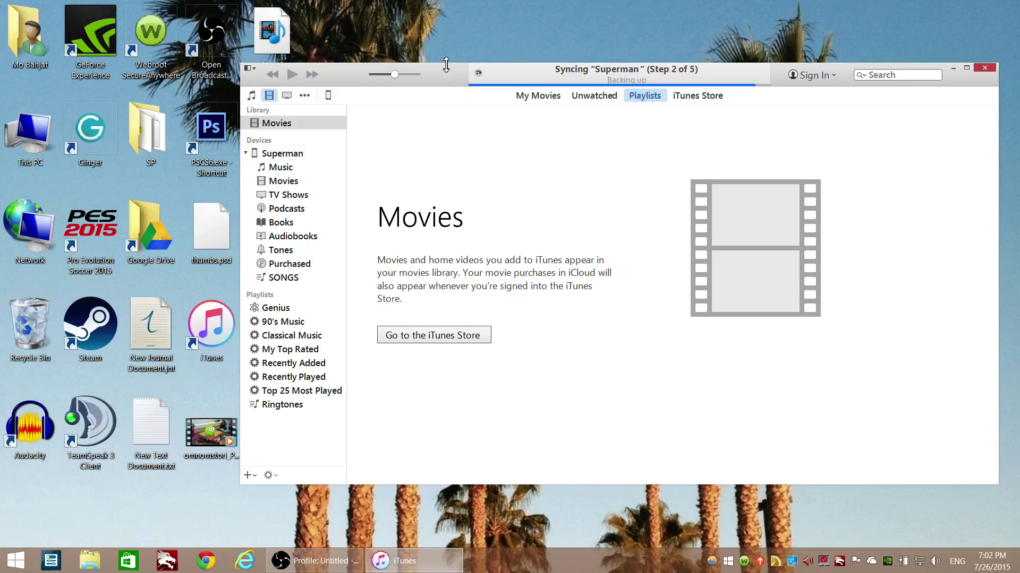
pyautogui.moveTo(441, 75); pyautogui.dragTo(472, 62)
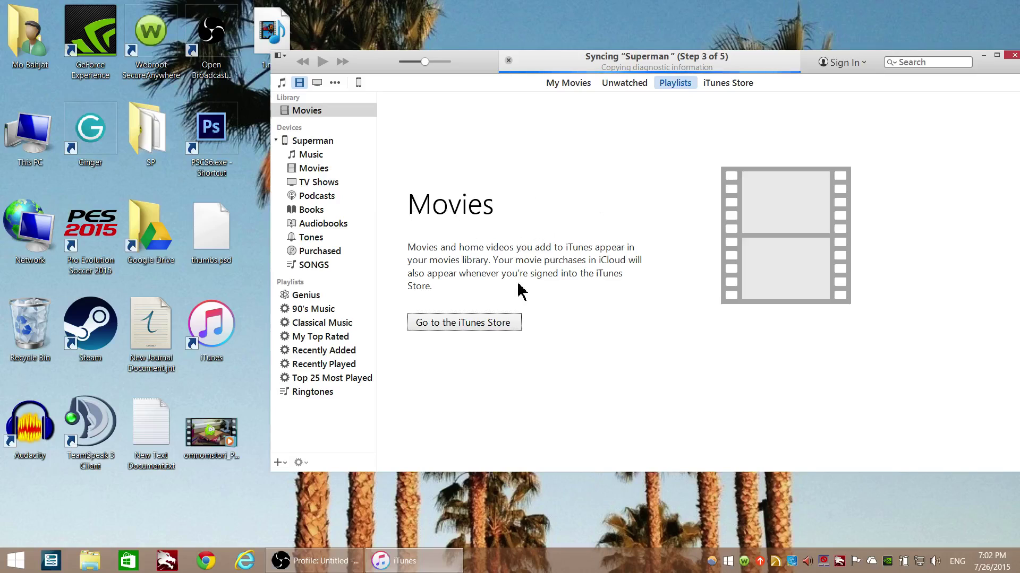
pyautogui.moveTo(467, 78); pyautogui.dragTo(518, 104)
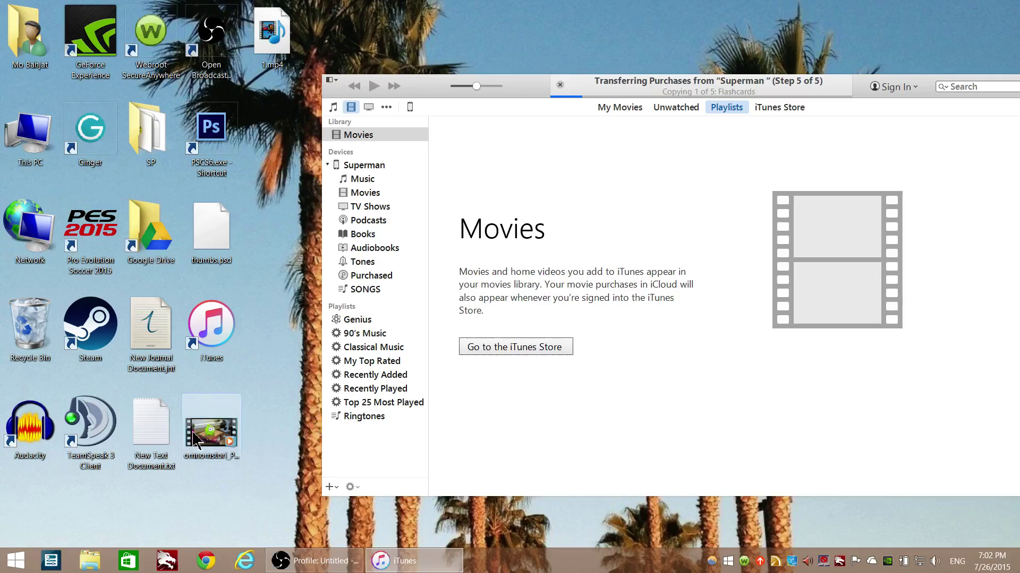
# Step: Drag the omnomstori MP4 from the desktop into the iTunes Movies window
pyautogui.click(211, 430)
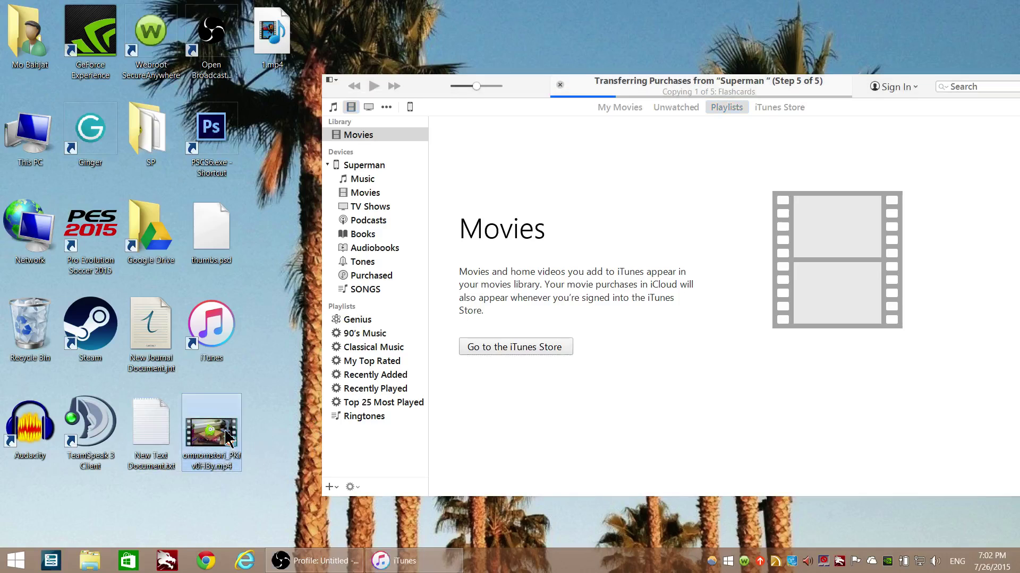
pyautogui.click(263, 422)
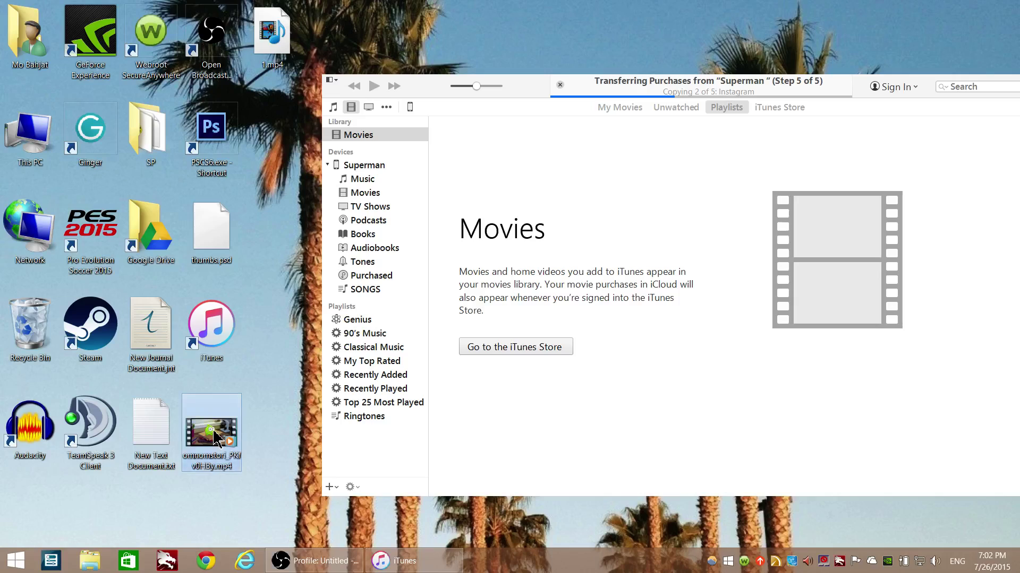
pyautogui.moveTo(213, 437); pyautogui.dragTo(227, 440)
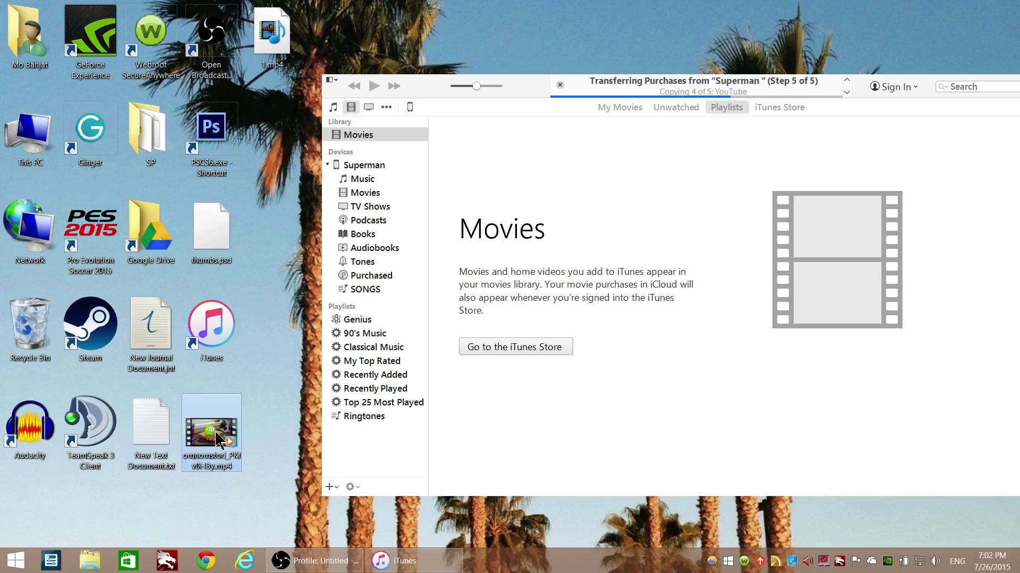
pyautogui.moveTo(211, 435)
pyautogui.mouseDown()
pyautogui.moveTo(269, 382)
pyautogui.moveTo(391, 142)
pyautogui.mouseUp()
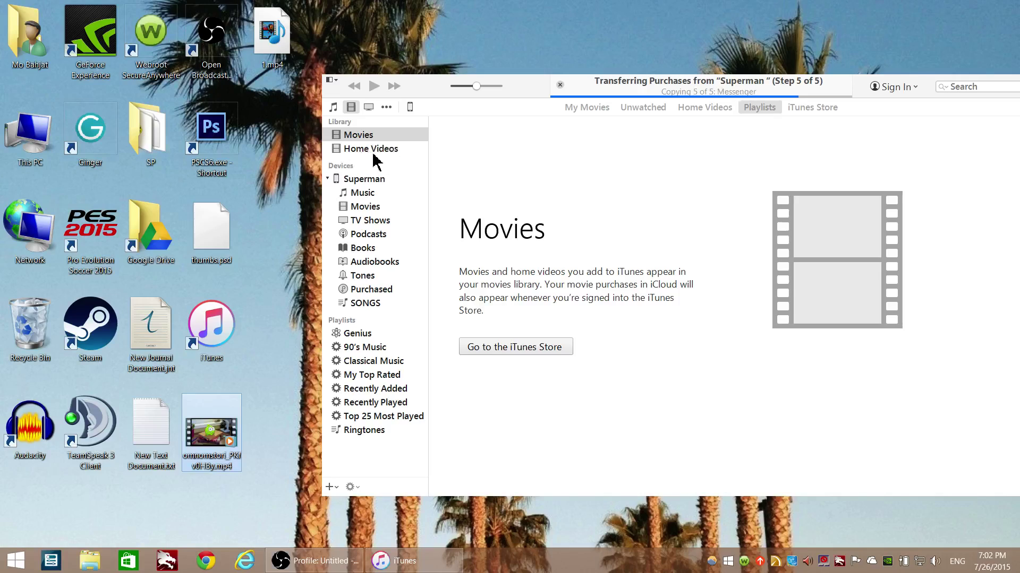
# Step: Show Home Videos, briefly selecting the omnomstori_PKfv0HBy video and then deselecting it
pyautogui.click(375, 149)
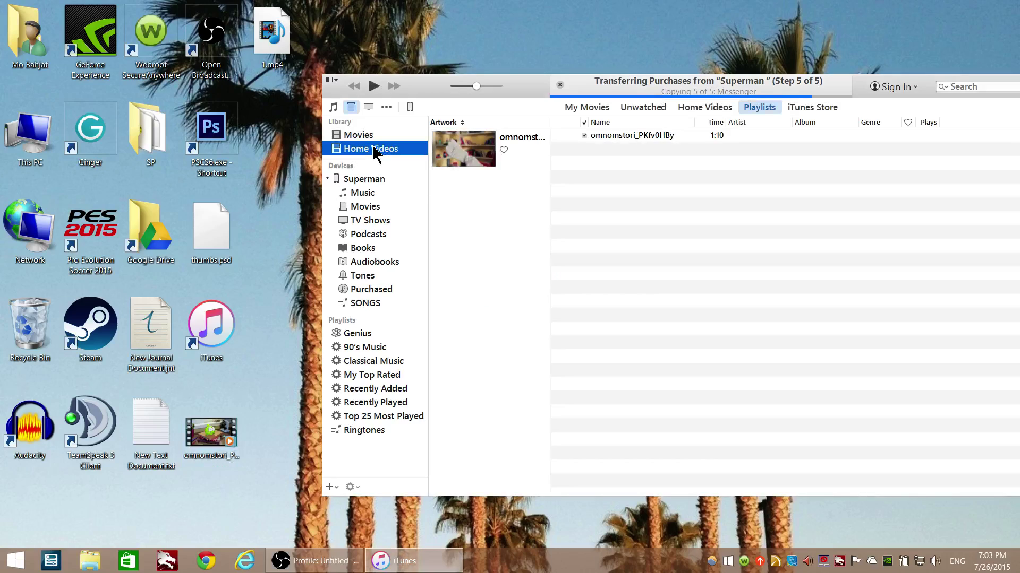
pyautogui.click(477, 162)
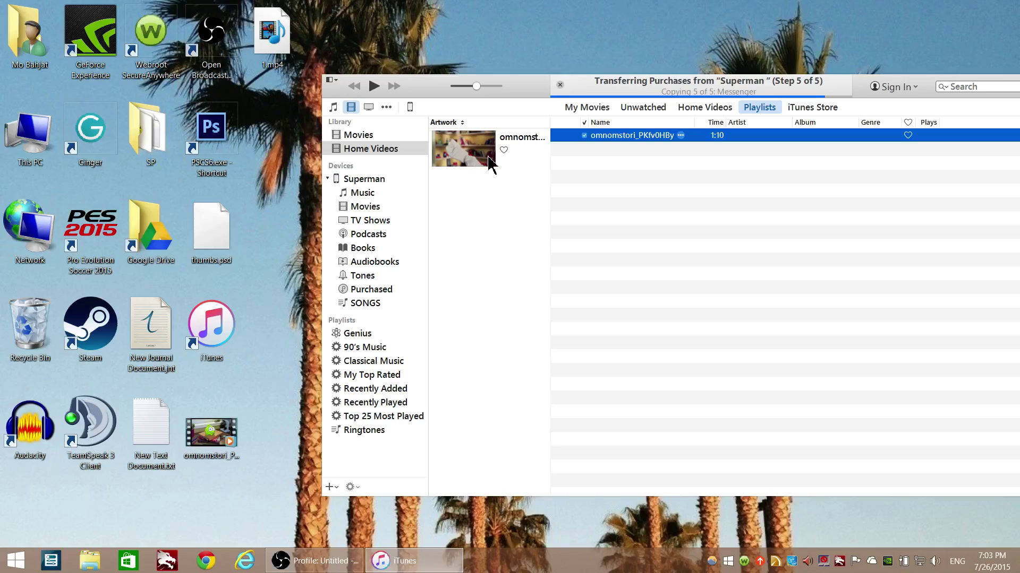
pyautogui.click(554, 267)
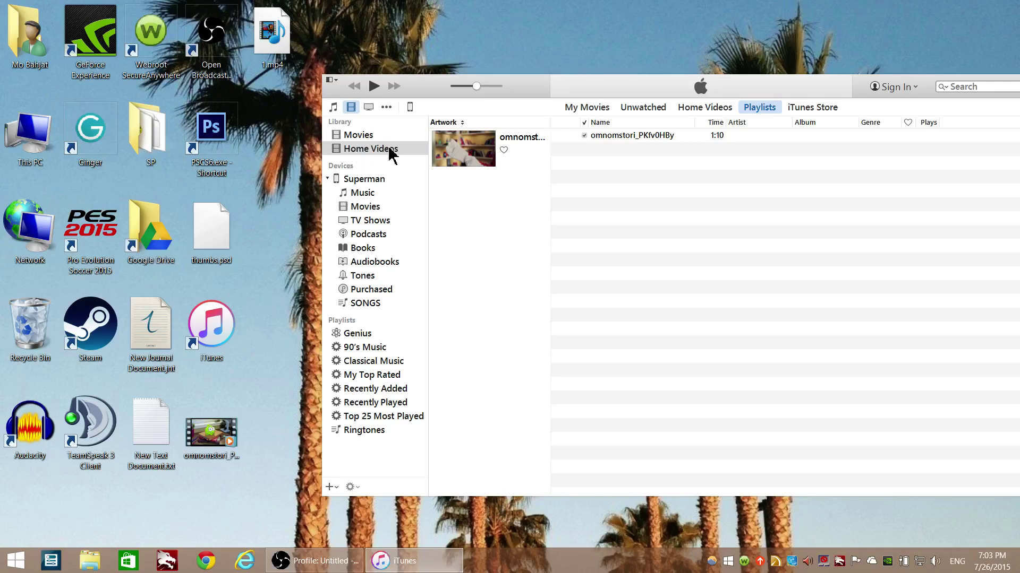
# Step: Drop Home Videos onto the Superman iPhone and move the window up-left
pyautogui.moveTo(391, 153); pyautogui.dragTo(398, 226)
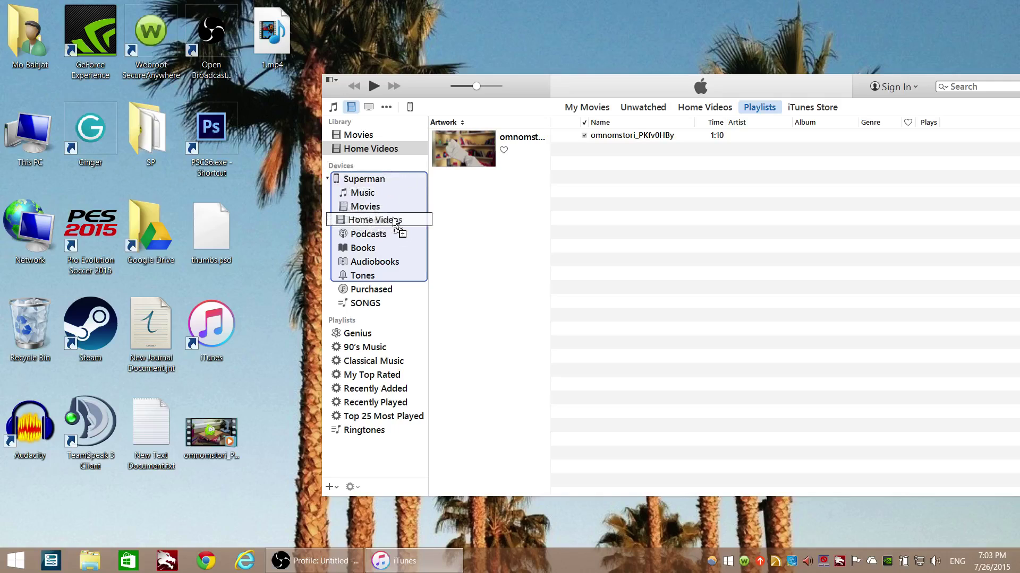
pyautogui.moveTo(398, 225); pyautogui.dragTo(398, 226)
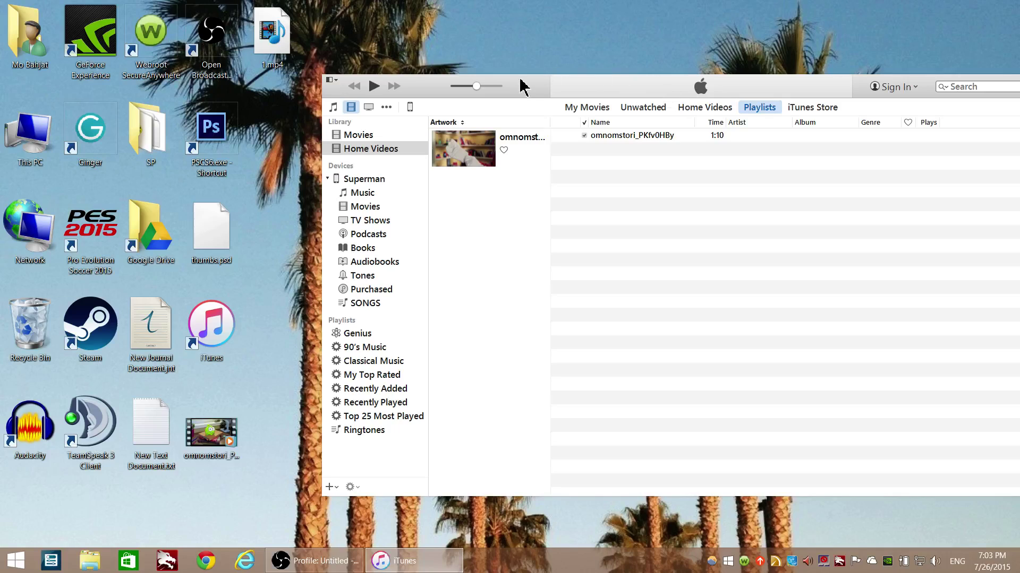
pyautogui.moveTo(519, 87); pyautogui.dragTo(402, 62)
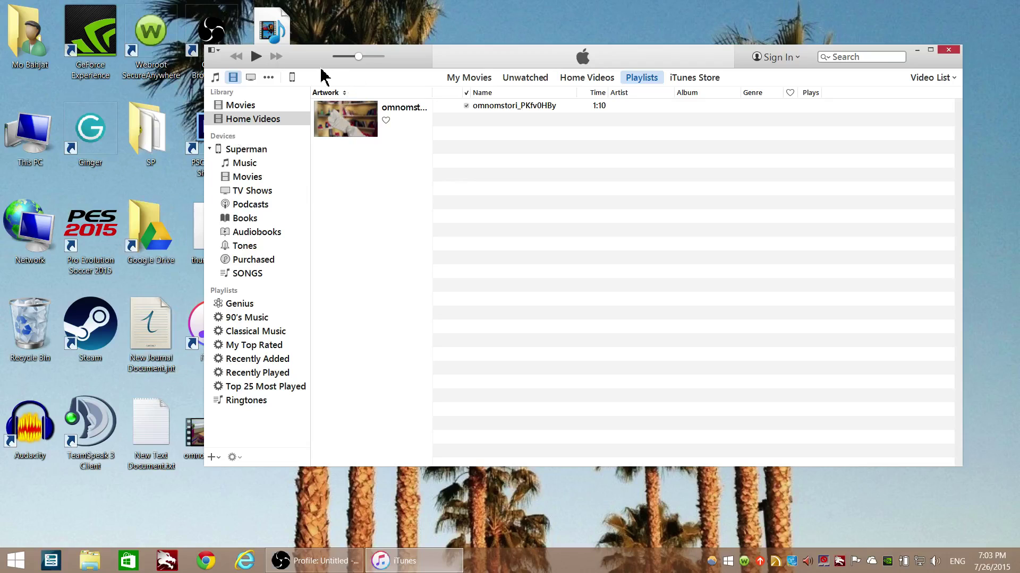
pyautogui.moveTo(323, 75); pyautogui.dragTo(434, 136)
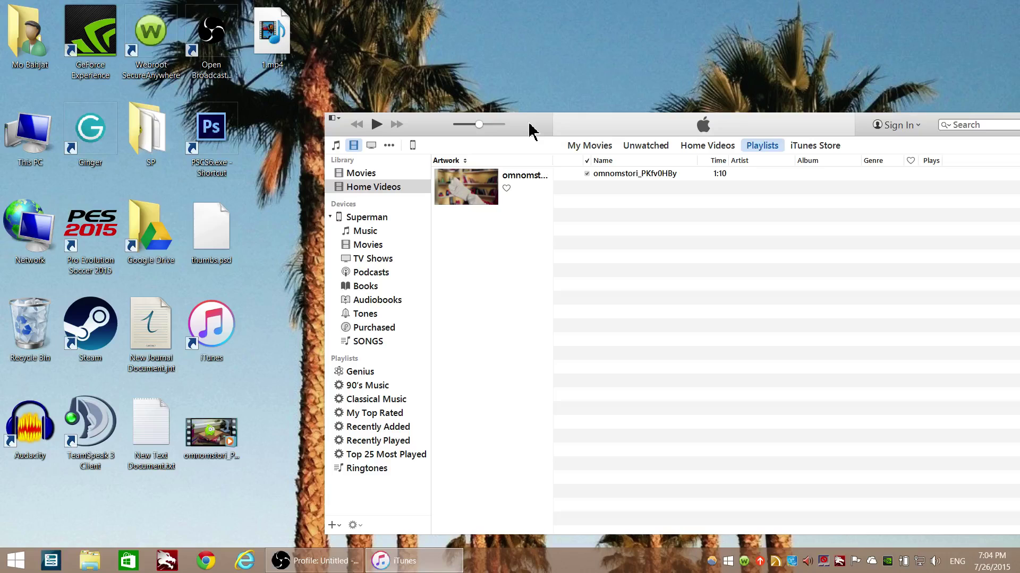
pyautogui.moveTo(545, 129); pyautogui.dragTo(488, 111)
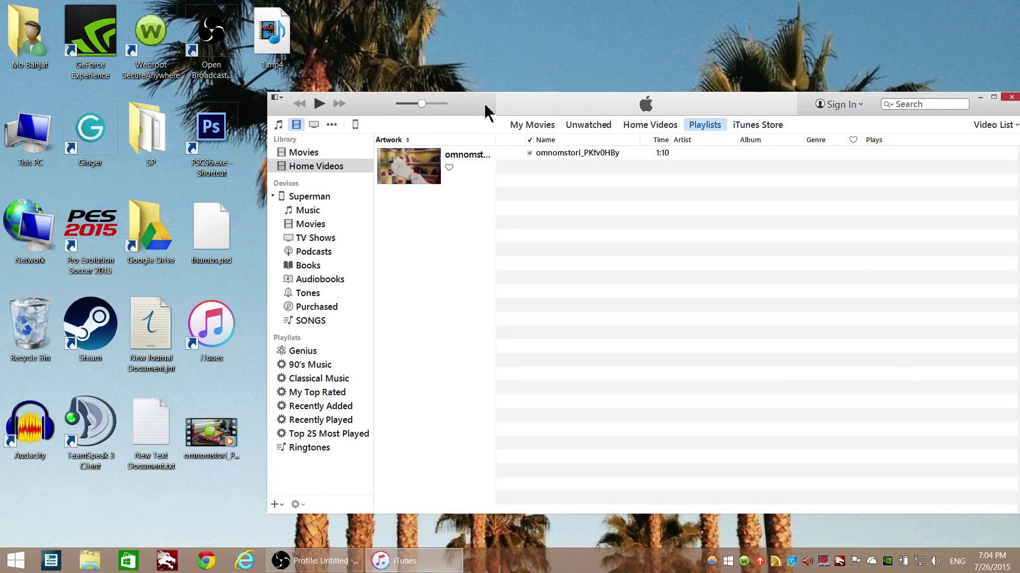